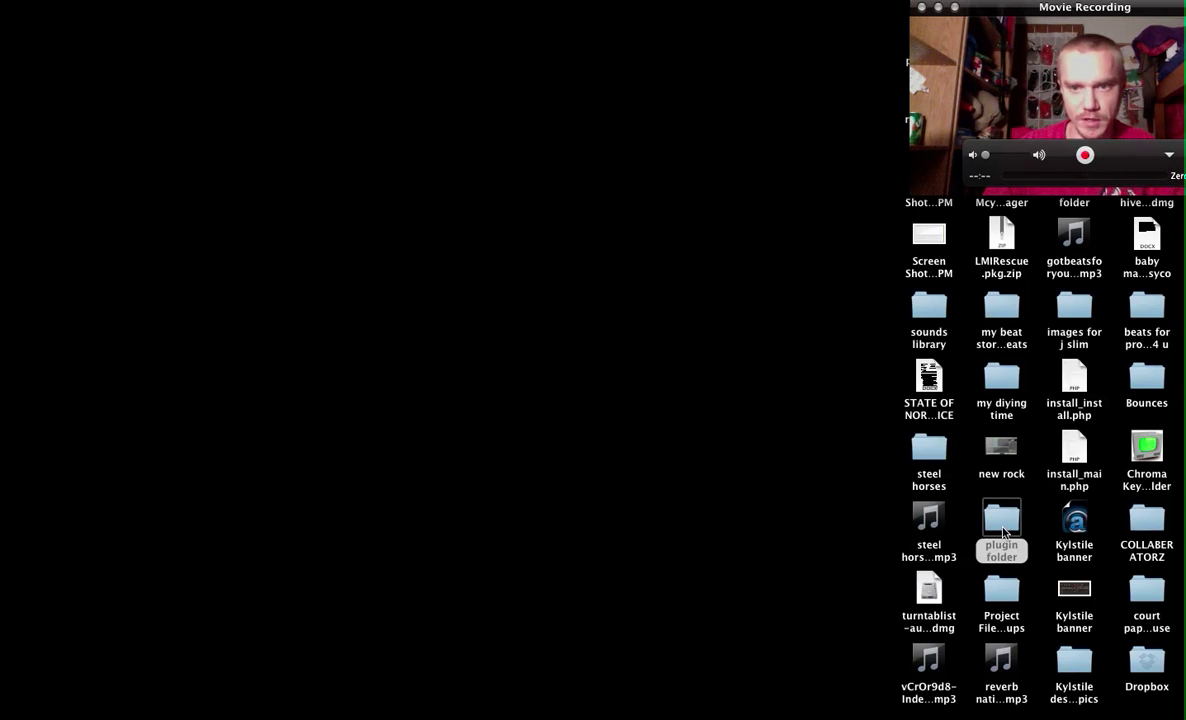
# Open the plugin folder and mount the CheezeMachine_2007_06_04 disk image.
pyautogui.doubleClick(1002, 533)
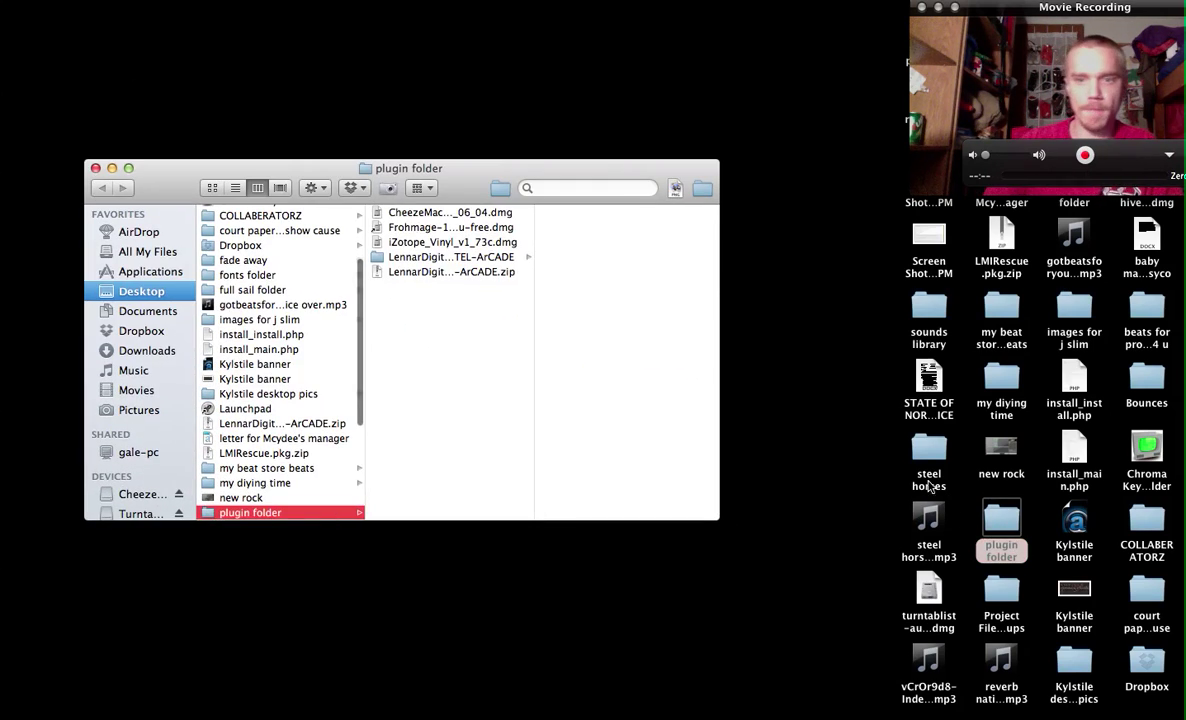
pyautogui.click(407, 214)
pyautogui.doubleClick(414, 216)
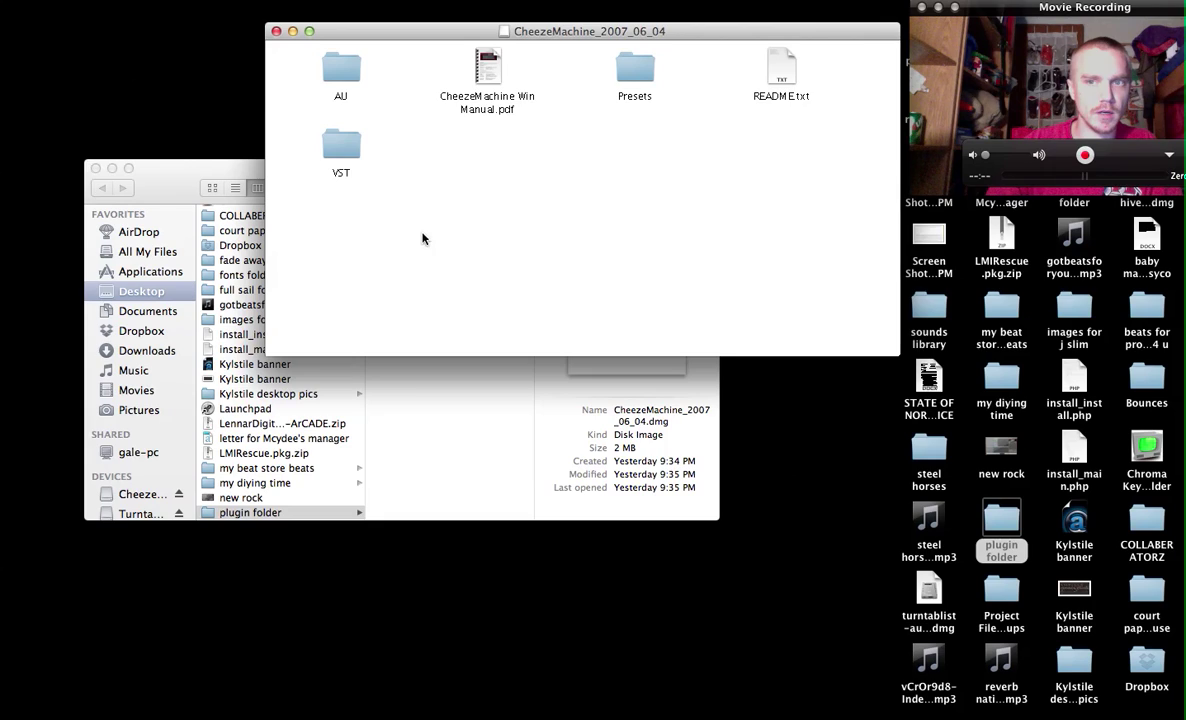
# Move the disk image window aside and search Spotlight for 'macint'.
pyautogui.moveTo(352, 37); pyautogui.dragTo(310, 29)
pyautogui.press('super+space')
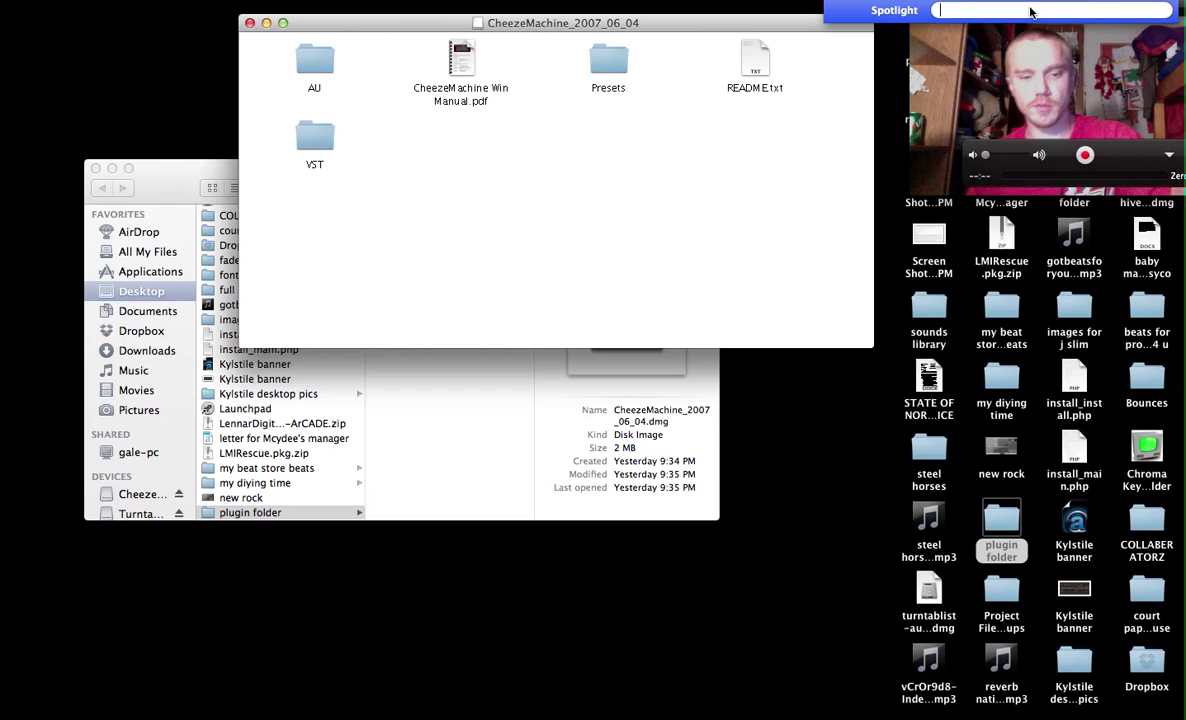
pyautogui.write('mac')
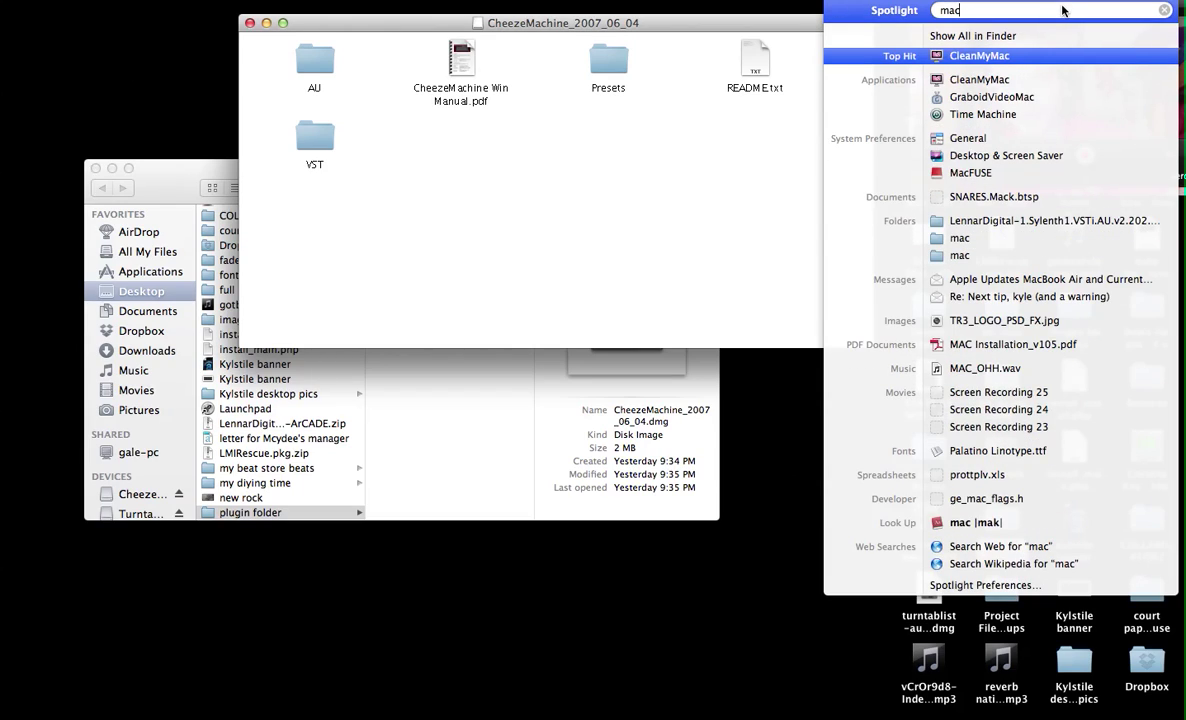
pyautogui.write('int')
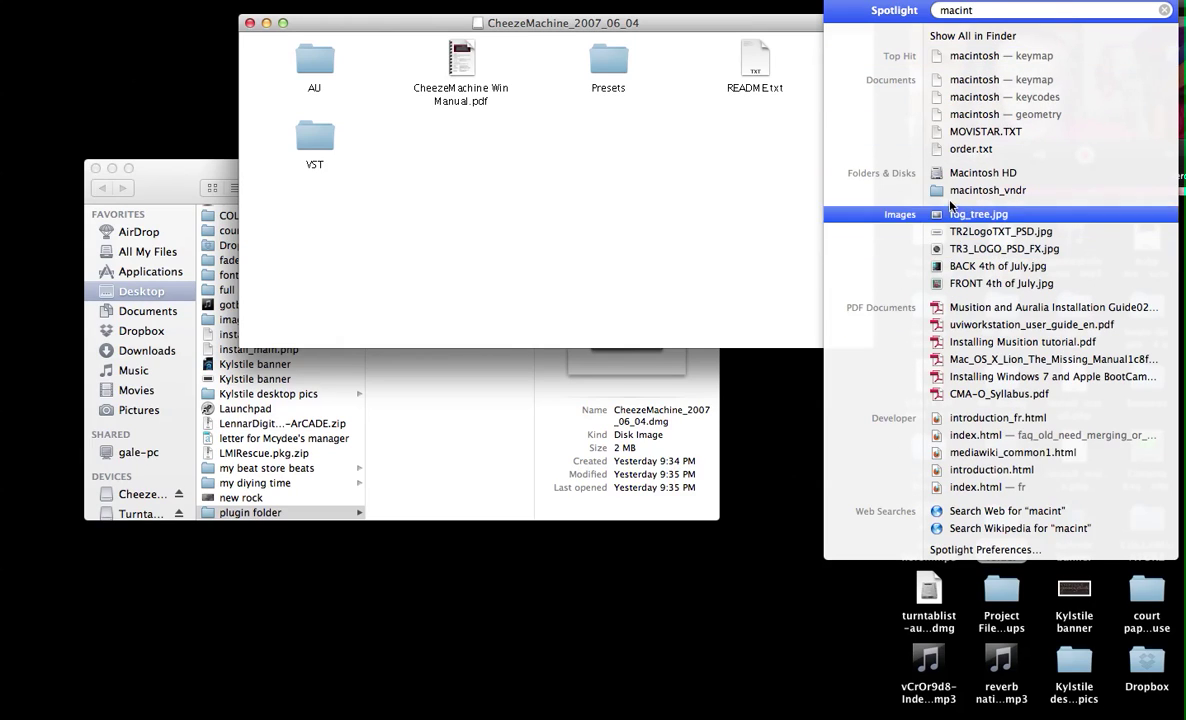
# Open Macintosh HD, navigate to Library > Audio > Plug-Ins, and select the CheezeMachine AU folder.
pyautogui.click(960, 173)
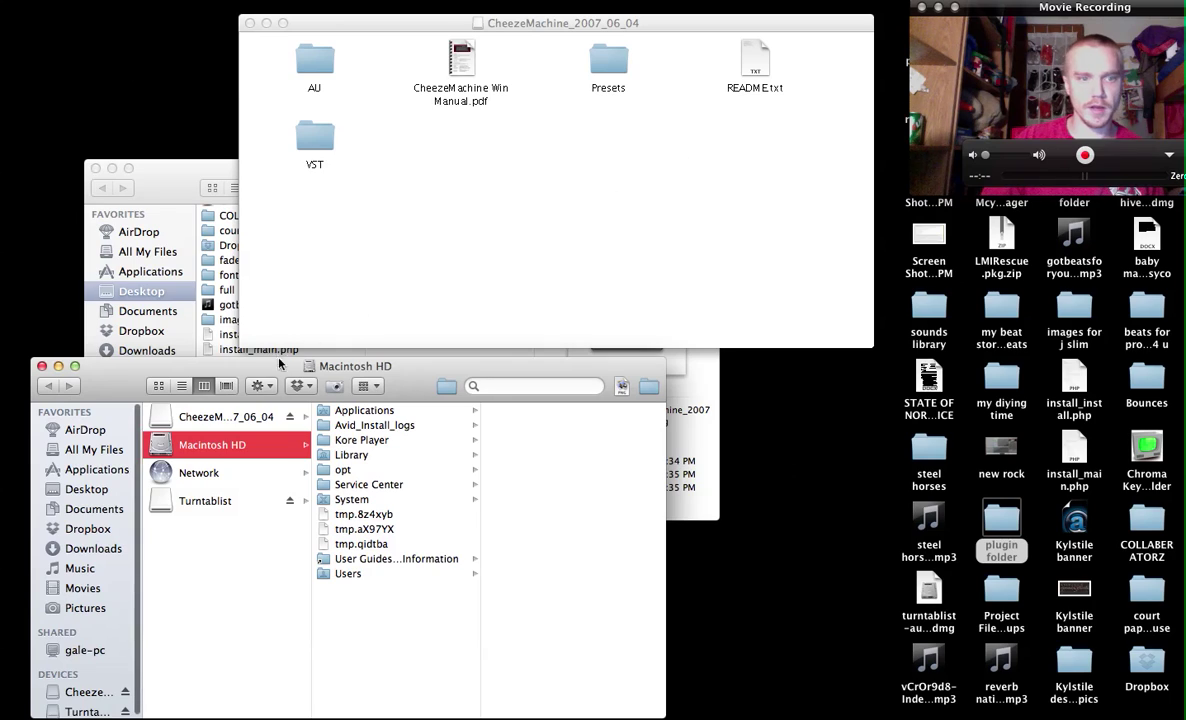
pyautogui.click(352, 456)
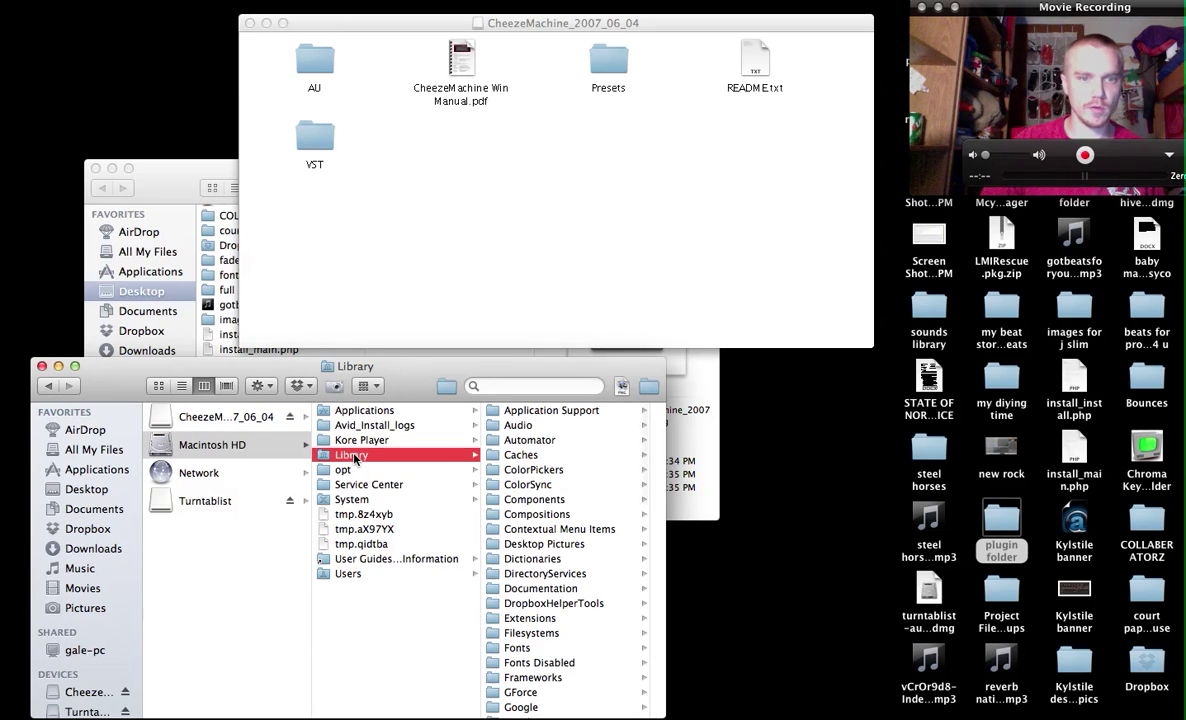
pyautogui.click(520, 426)
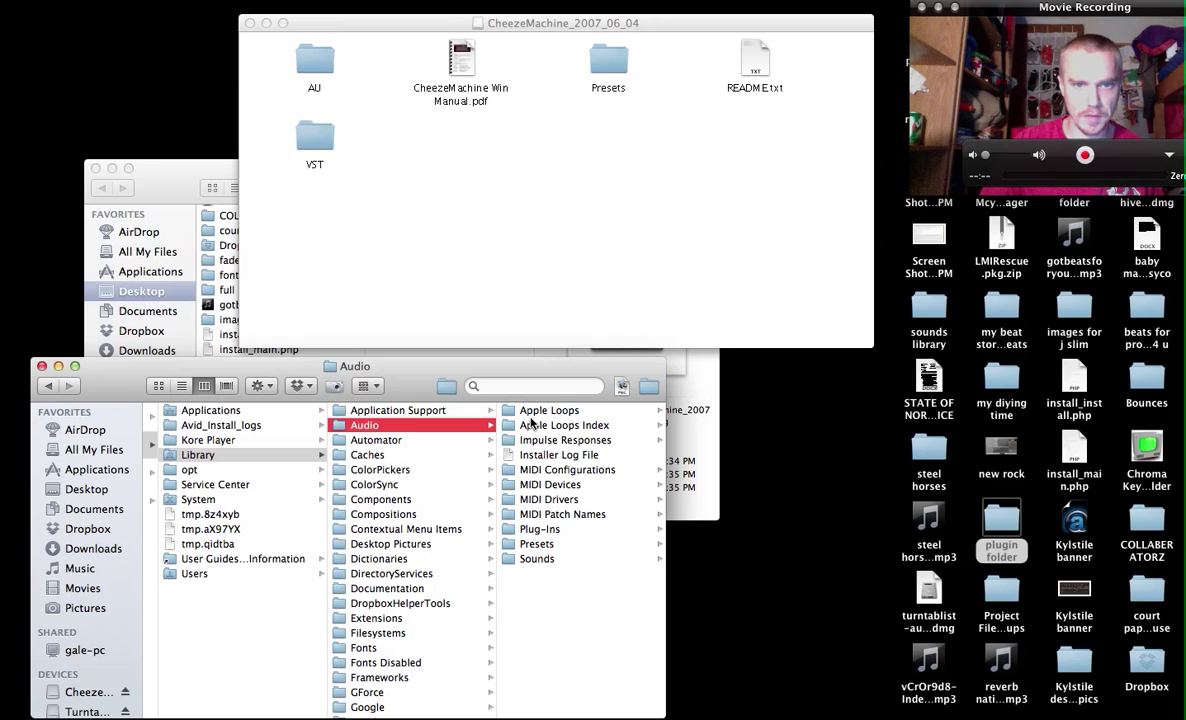
pyautogui.click(540, 528)
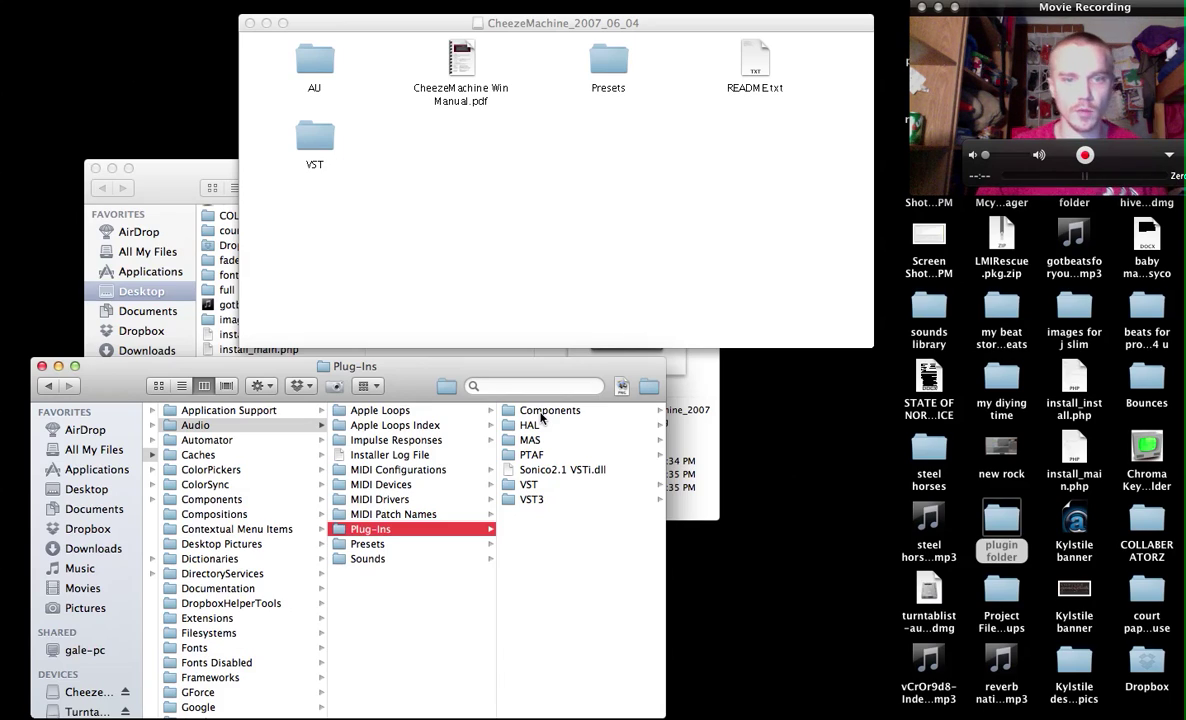
pyautogui.click(305, 55)
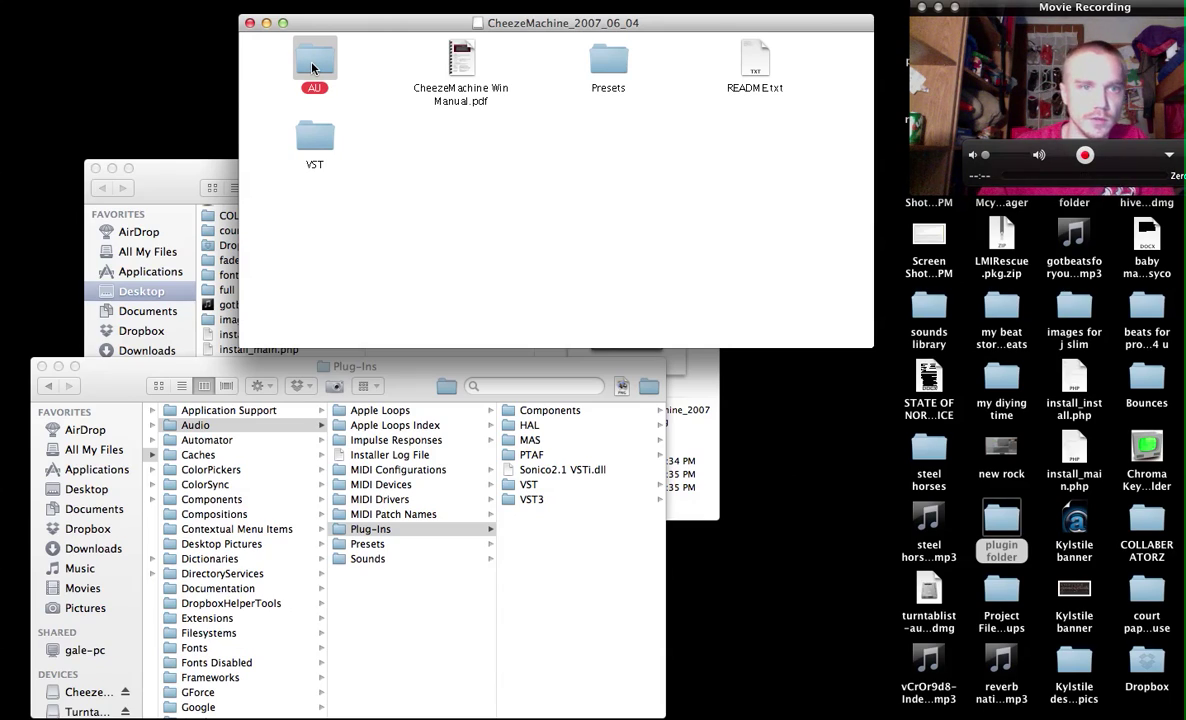
# Copy both CheezeMachine .component files from AU into Components, replacing the existing ones.
pyautogui.doubleClick(312, 67)
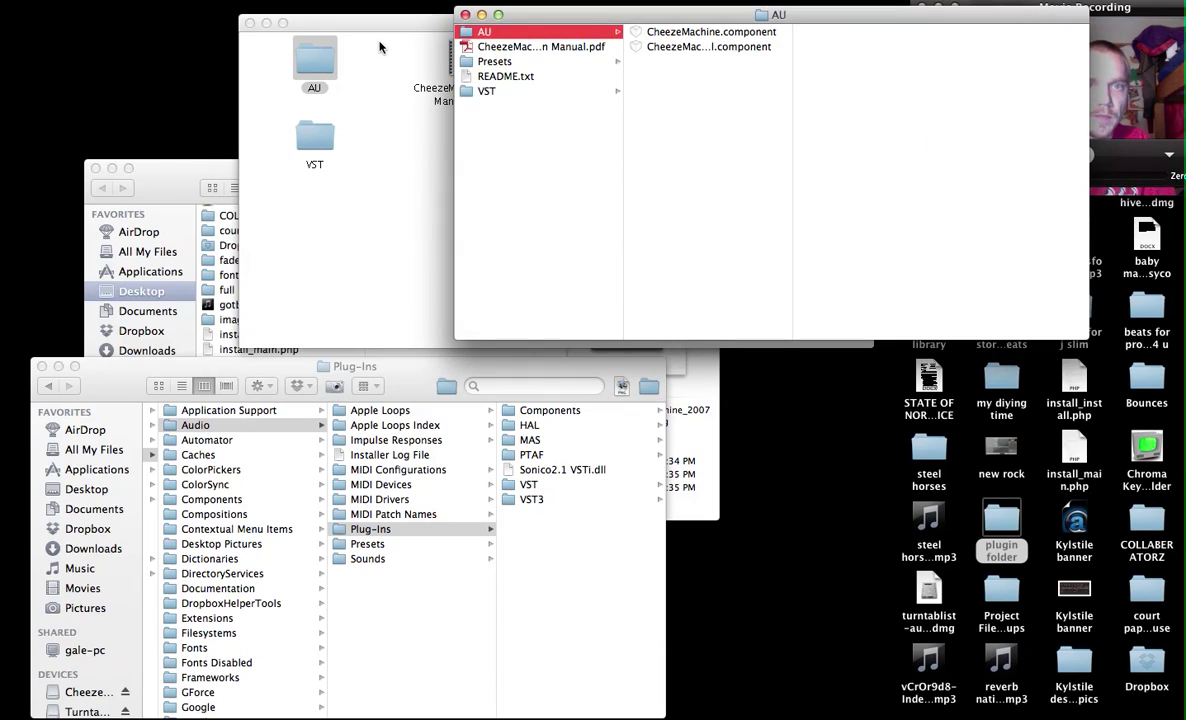
pyautogui.click(703, 33)
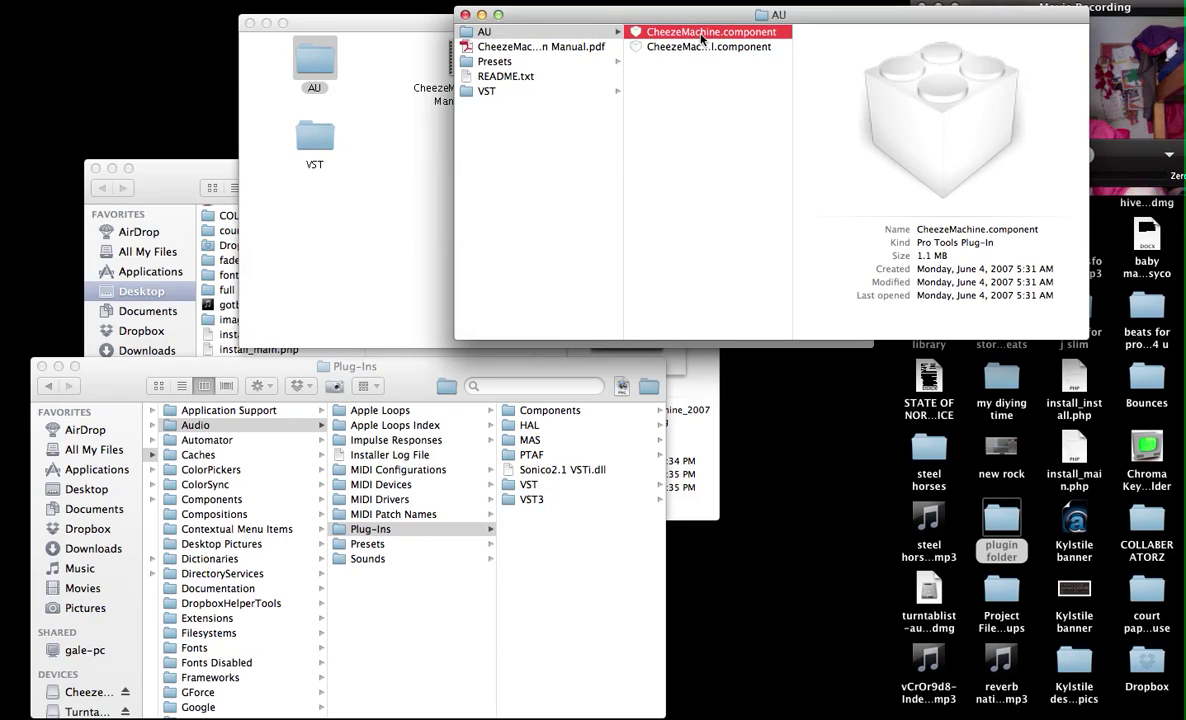
pyautogui.press('super+a')
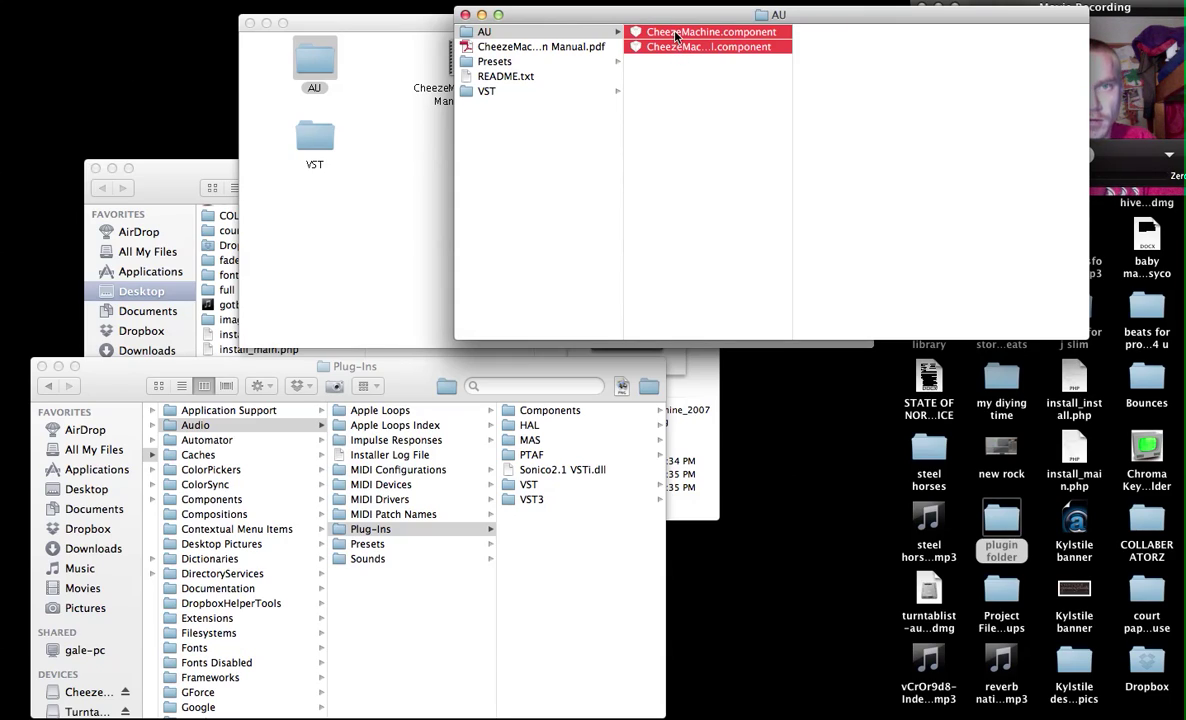
pyautogui.moveTo(675, 35); pyautogui.dragTo(540, 432)
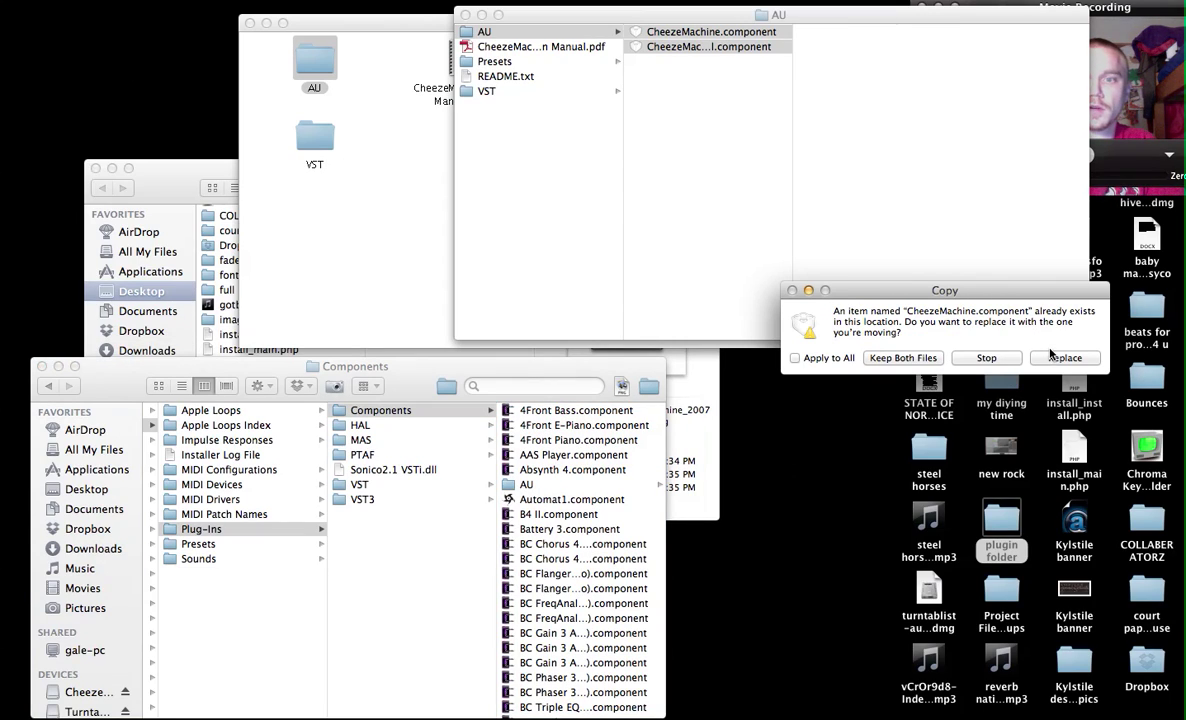
pyautogui.click(1052, 355)
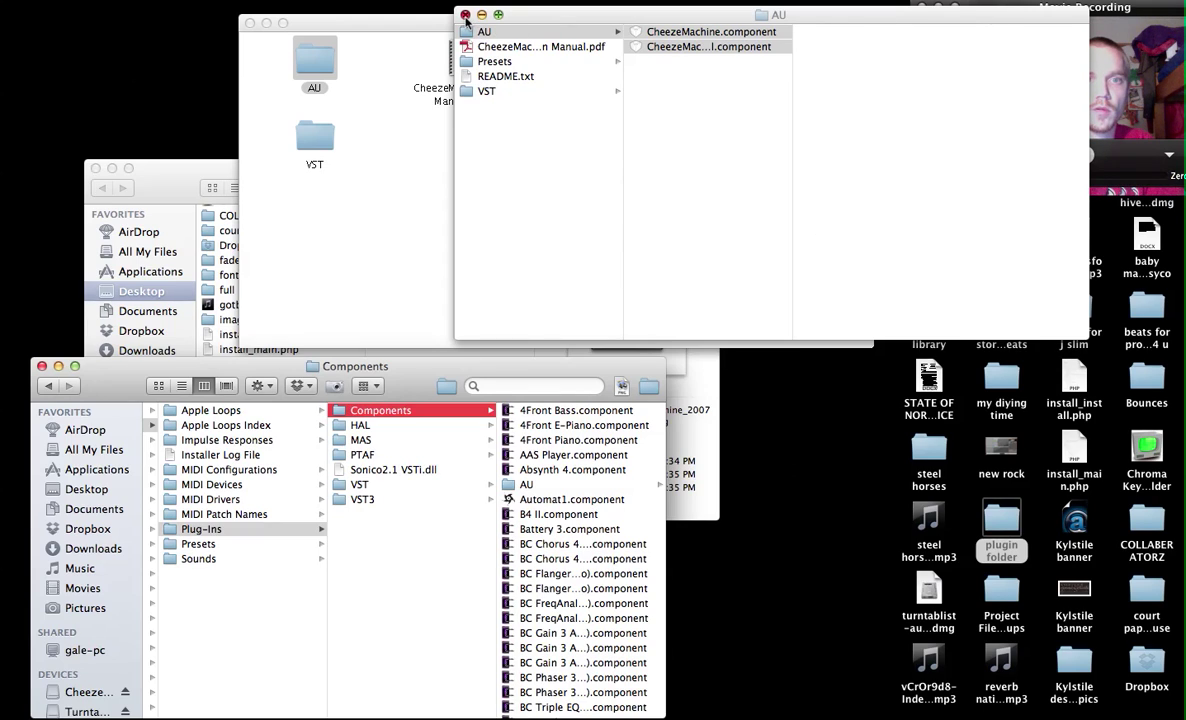
# Close the AU, disk image, plugin folder and Components Finder windows.
pyautogui.click(432, 16)
pyautogui.click(323, 31)
pyautogui.click(212, 159)
pyautogui.click(122, 162)
pyautogui.click(40, 367)
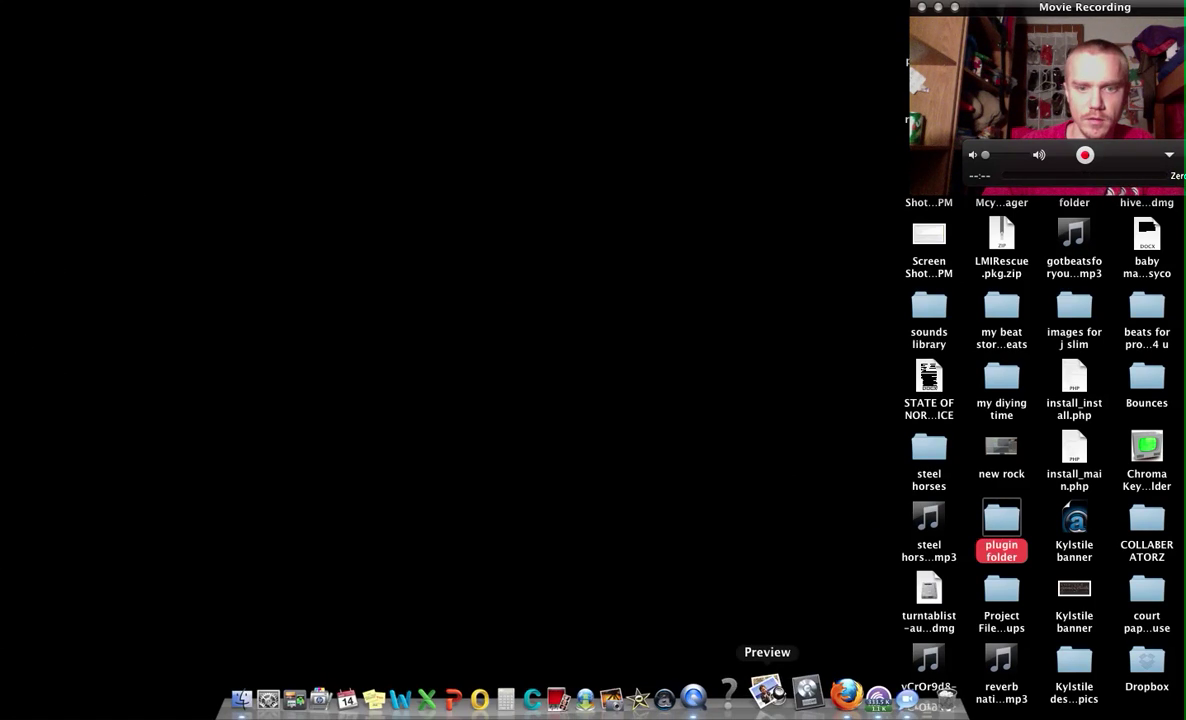
# Launch Logic Pro 9 and ignore the incompatible Audio Units warning to reach 'the silencer'.
pyautogui.click(797, 692)
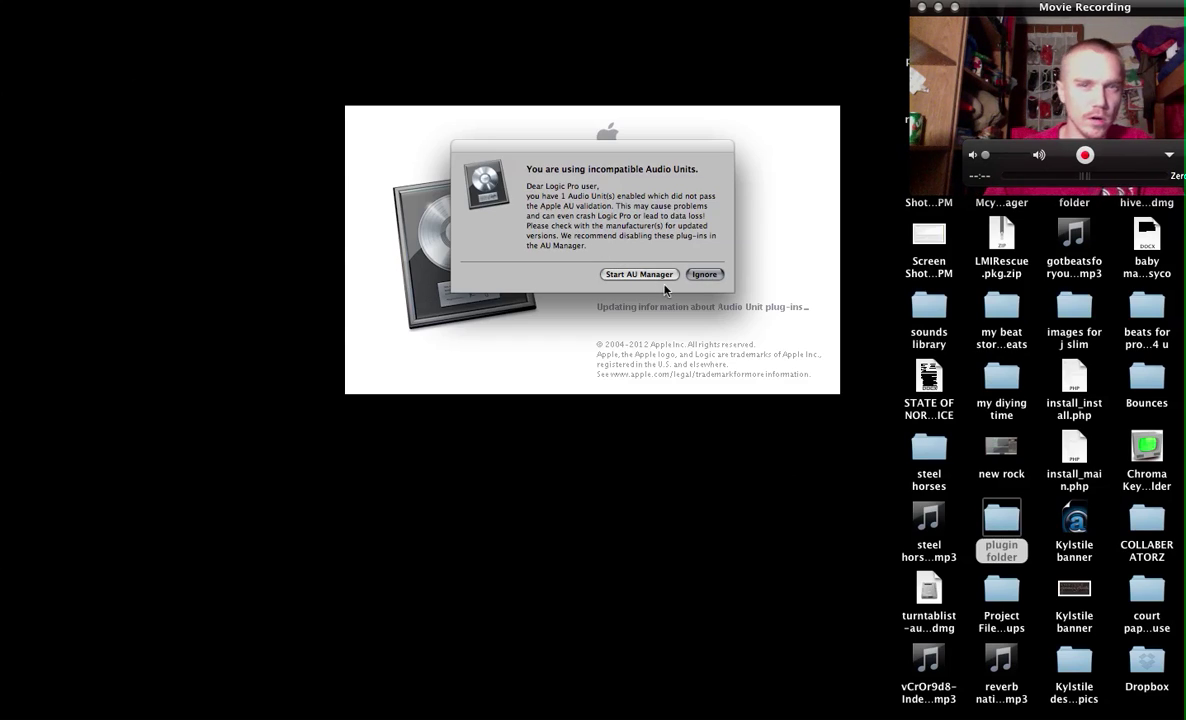
pyautogui.click(704, 274)
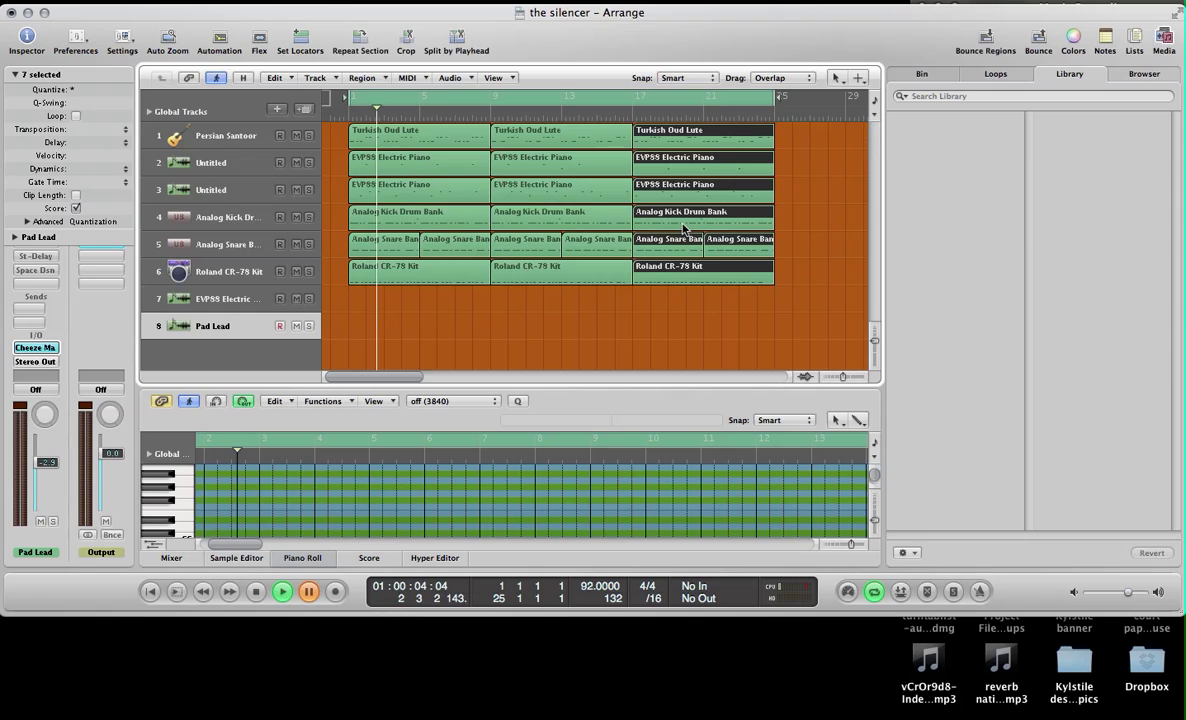
# Dismiss the audio device alert and clear the Pad Lead instrument slot.
pyautogui.press('Return')
pyautogui.click(47, 350)
pyautogui.click(35, 320)
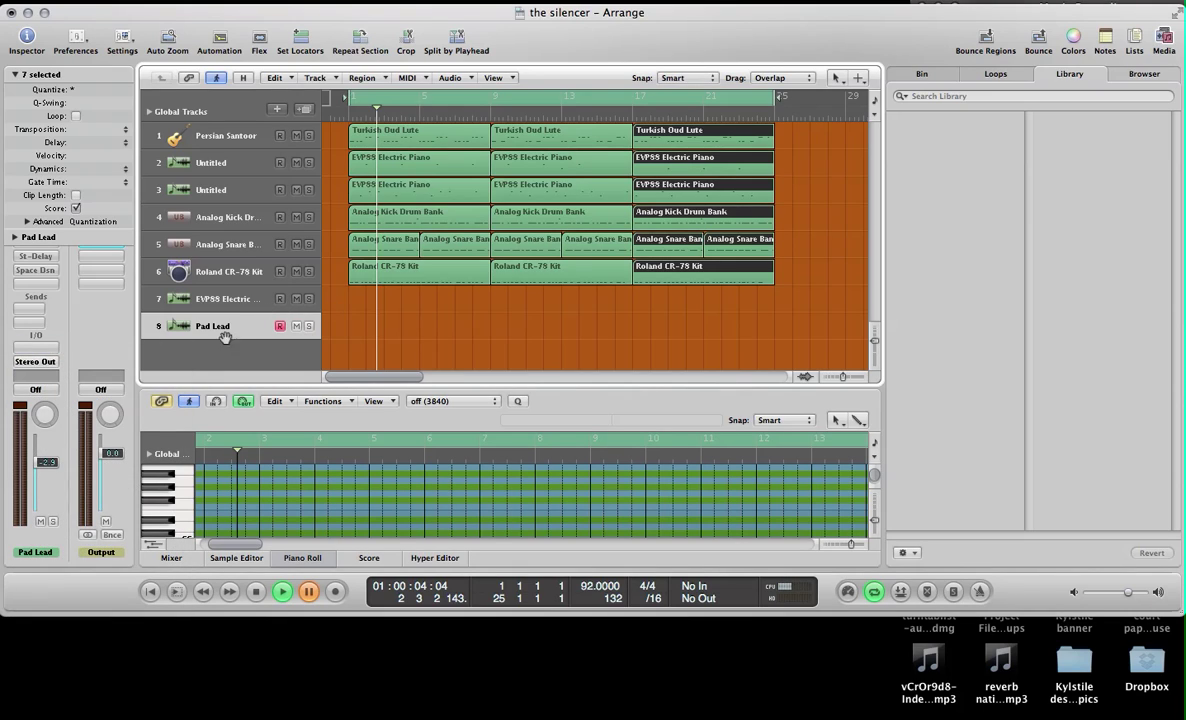
# Load AU Instruments > Big Tick > Cheeze Machine > Stereo on the Pad Lead track.
pyautogui.click(44, 349)
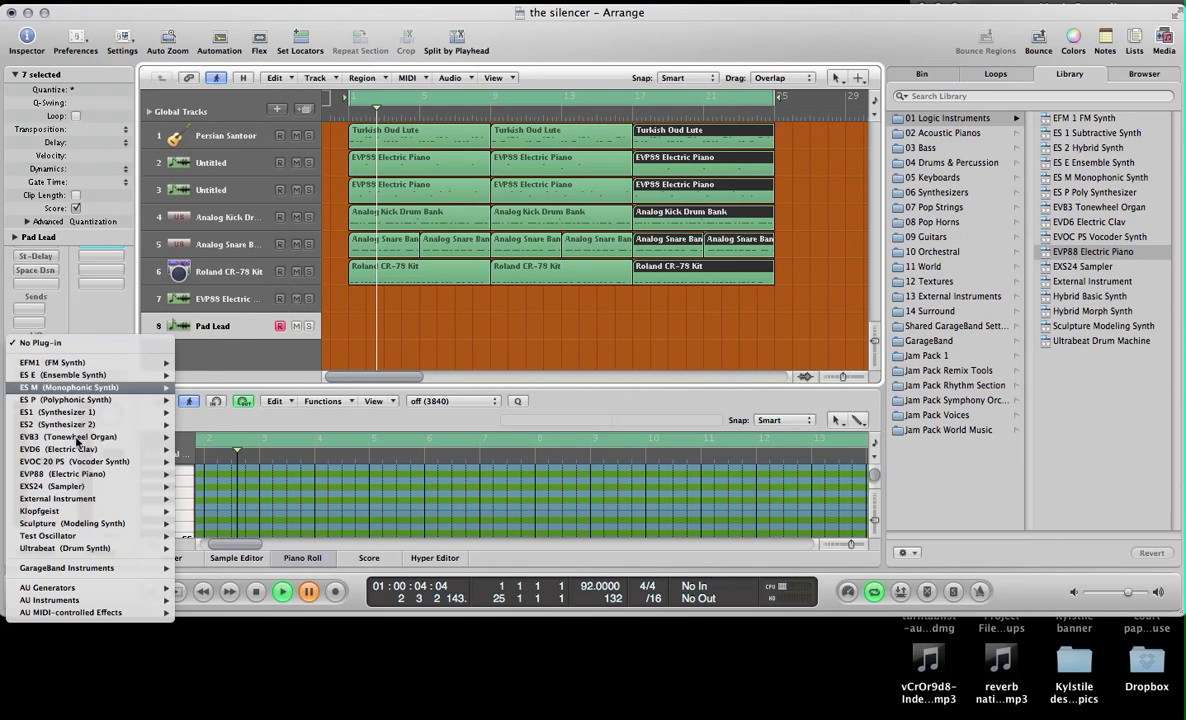
pyautogui.moveTo(90, 600)
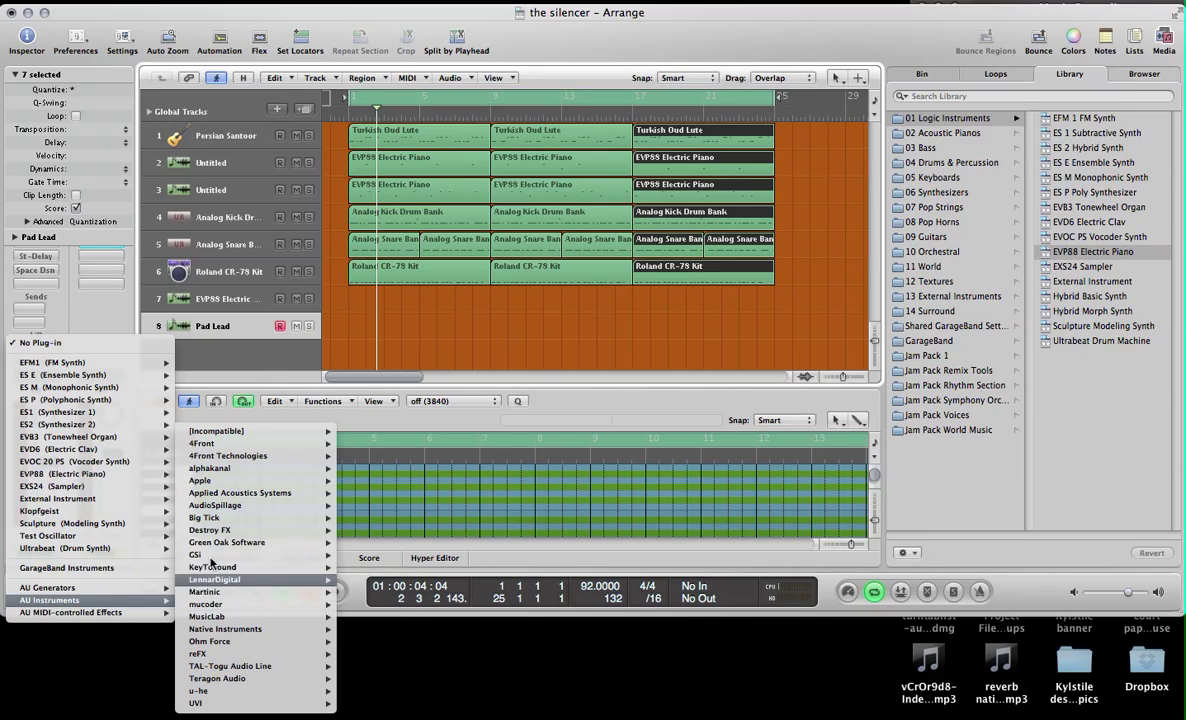
pyautogui.moveTo(204, 520)
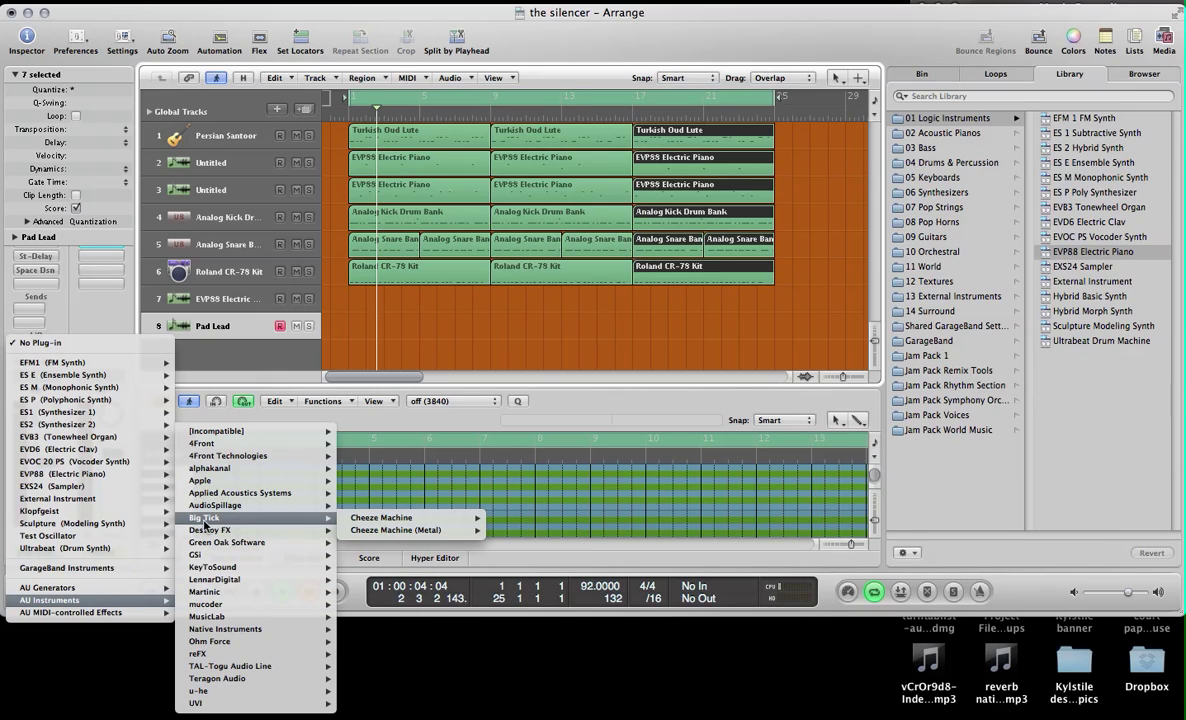
pyautogui.moveTo(375, 527)
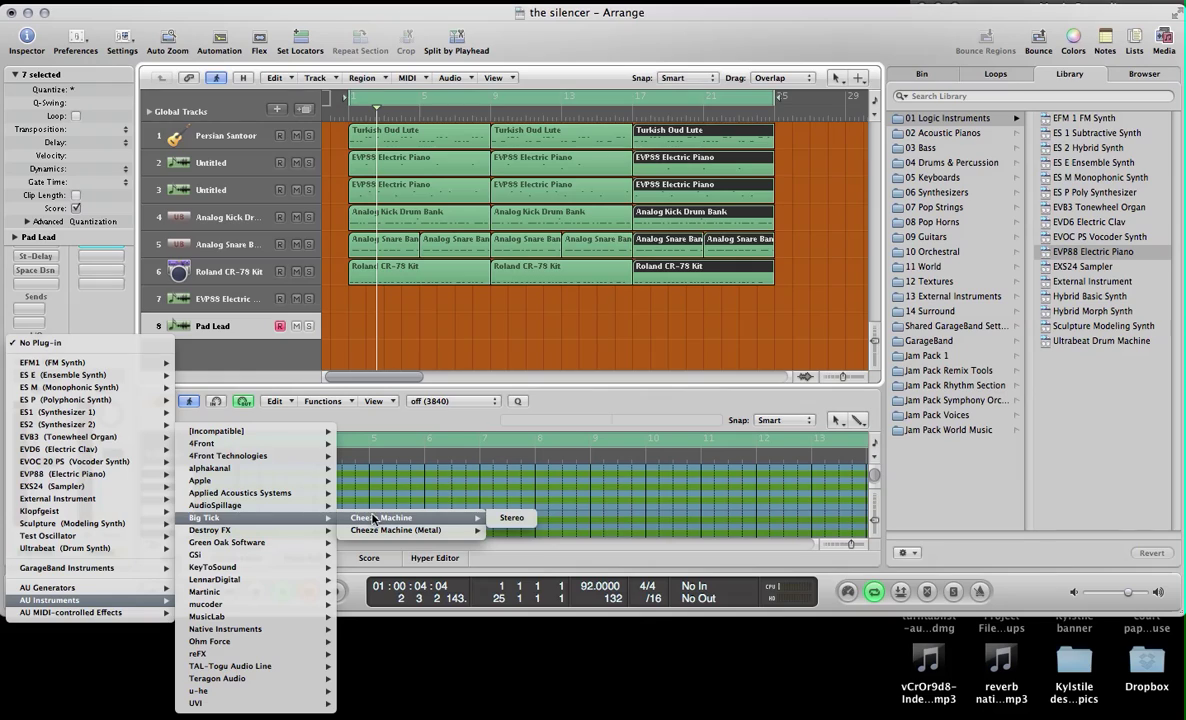
pyautogui.moveTo(419, 536)
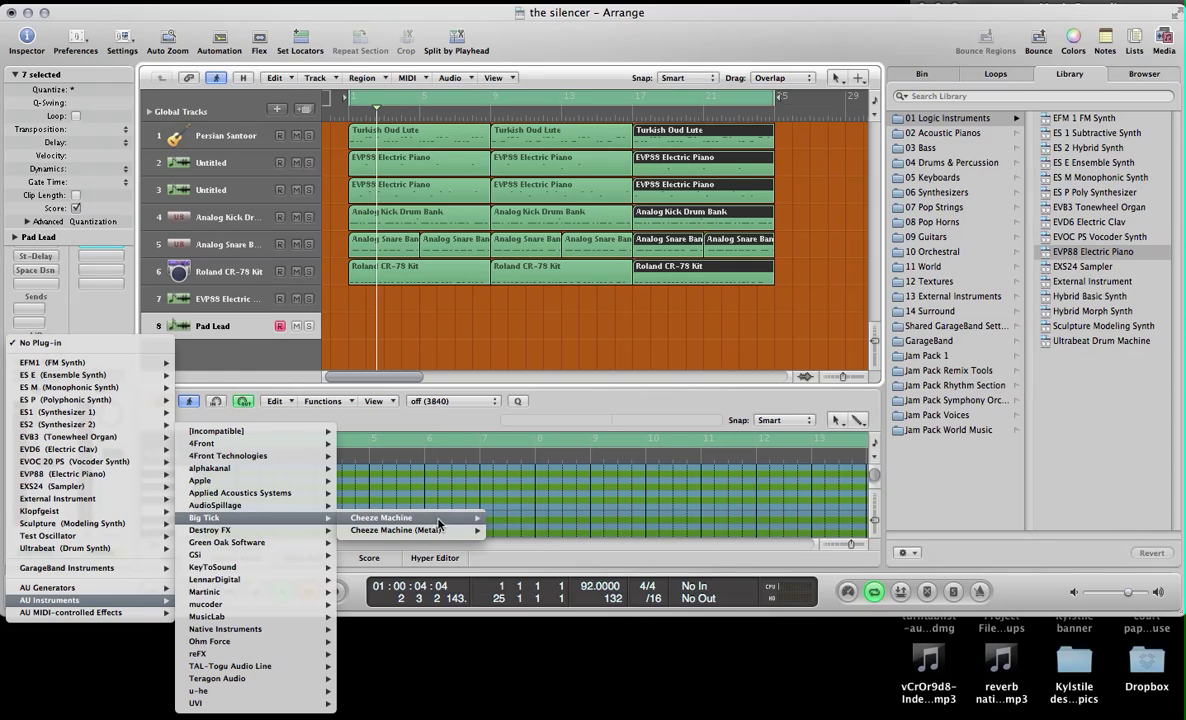
pyautogui.moveTo(470, 518)
pyautogui.click(510, 519)
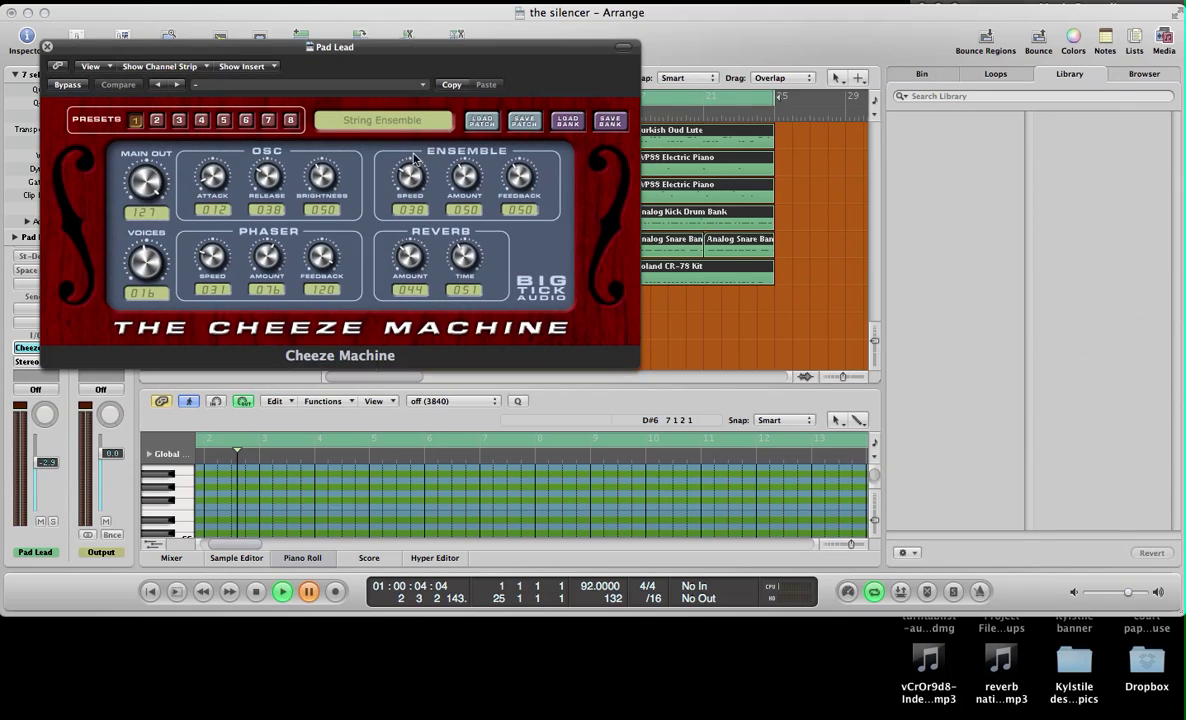
# Apply the String Ensemble preset in Cheeze Machine and close the plug-in panel.
pyautogui.moveTo(324, 46); pyautogui.dragTo(535, 19)
pyautogui.click(369, 58)
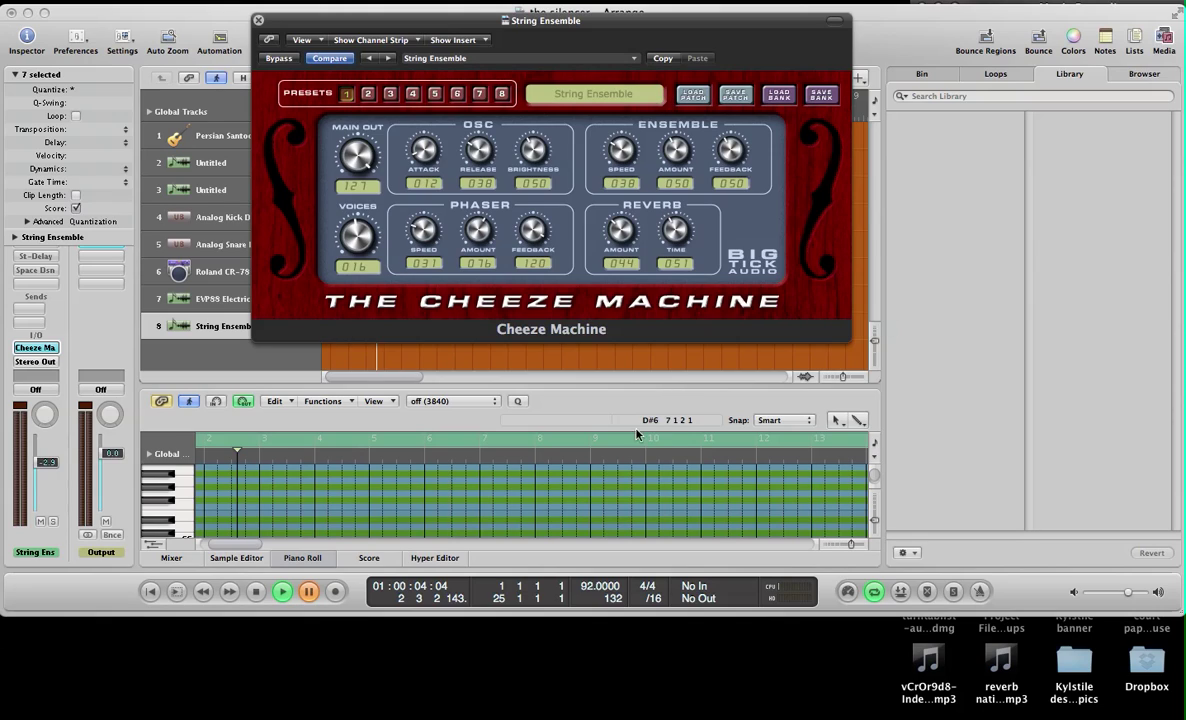
pyautogui.click(259, 19)
# Swap the track's instrument to the stereo Cheeze Machine (Metal), then close its panel.
pyautogui.click(38, 352)
pyautogui.moveTo(120, 626)
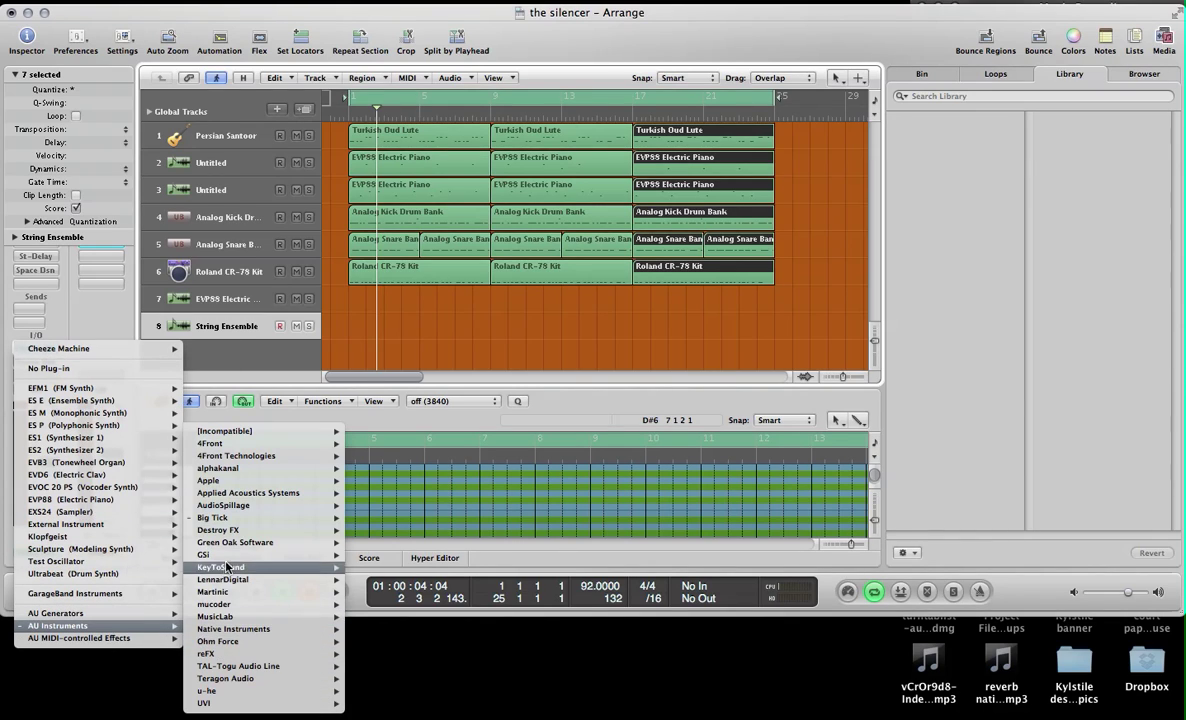
pyautogui.moveTo(250, 517)
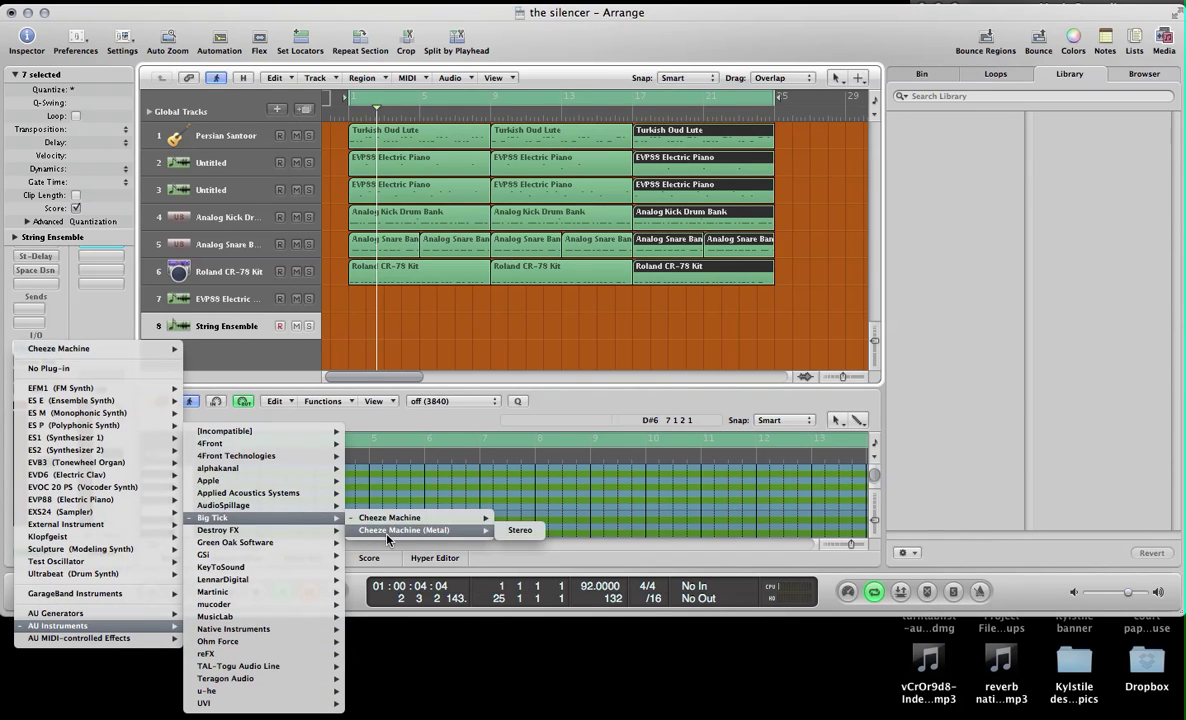
pyautogui.click(505, 529)
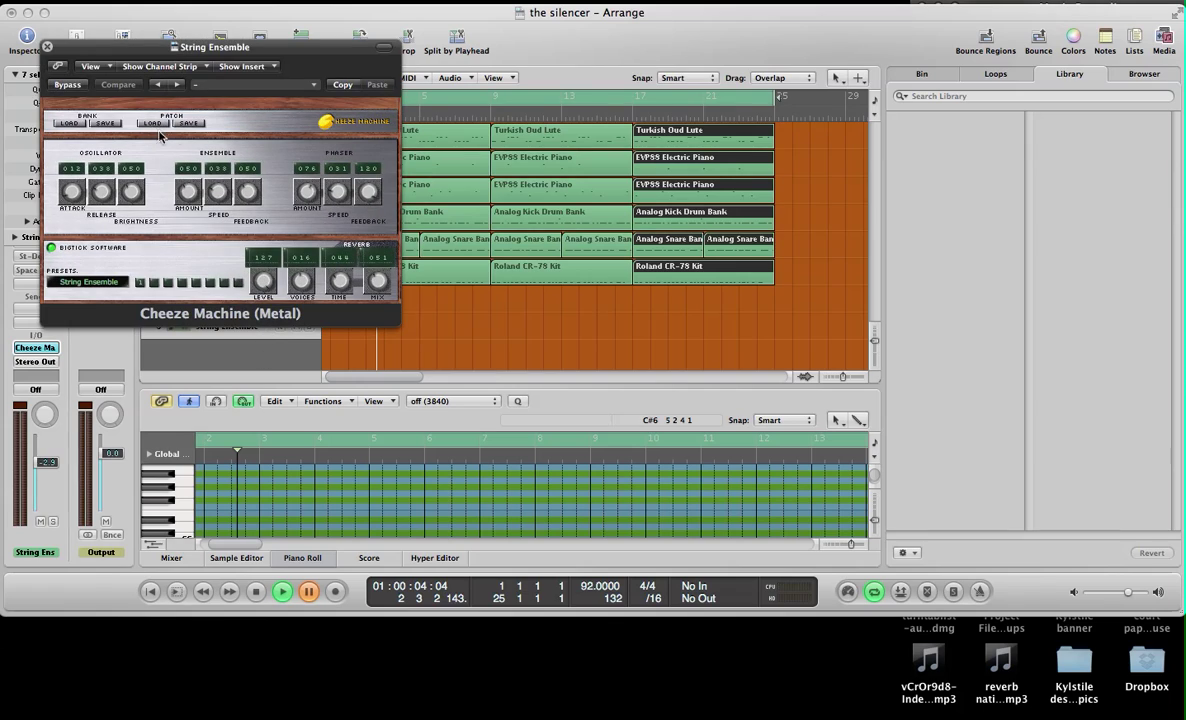
pyautogui.moveTo(266, 50); pyautogui.dragTo(424, 80)
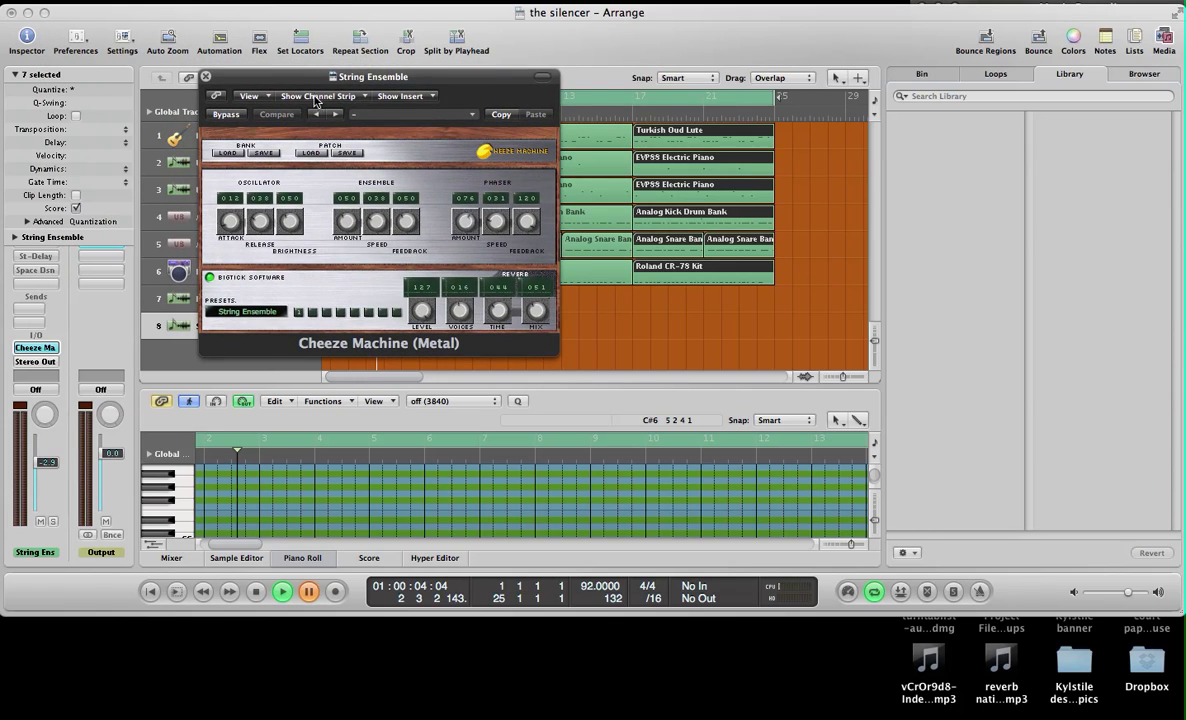
pyautogui.moveTo(273, 86); pyautogui.dragTo(343, 86)
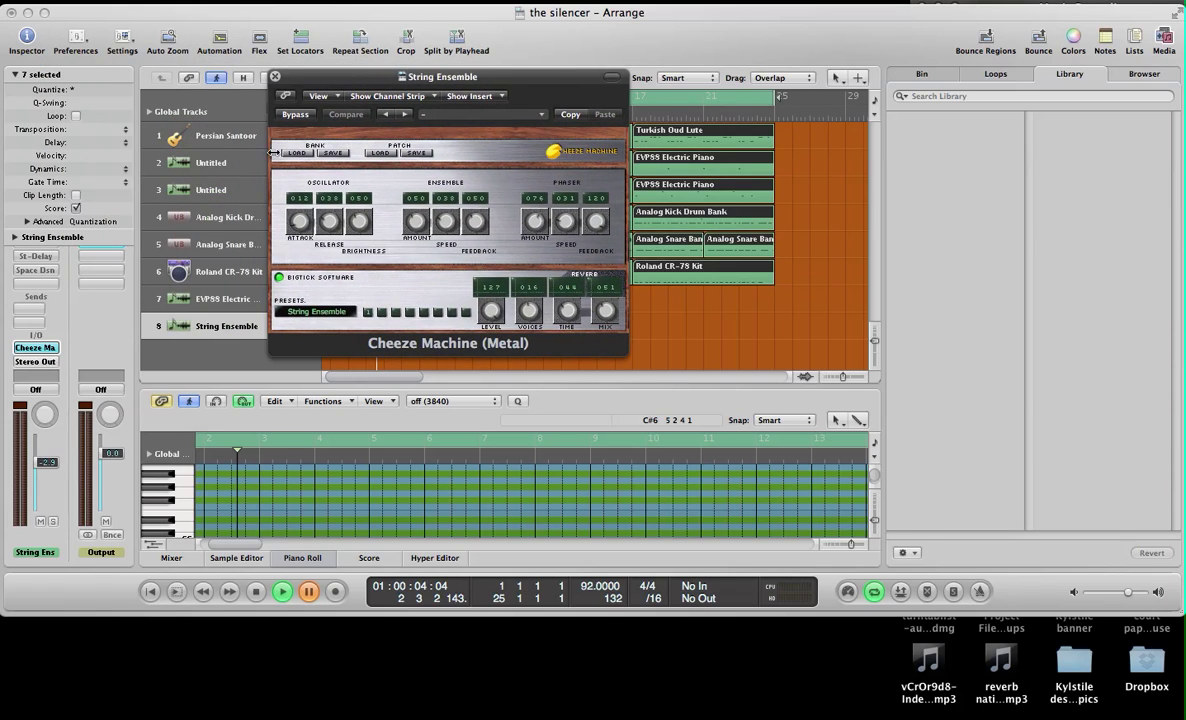
pyautogui.click(274, 77)
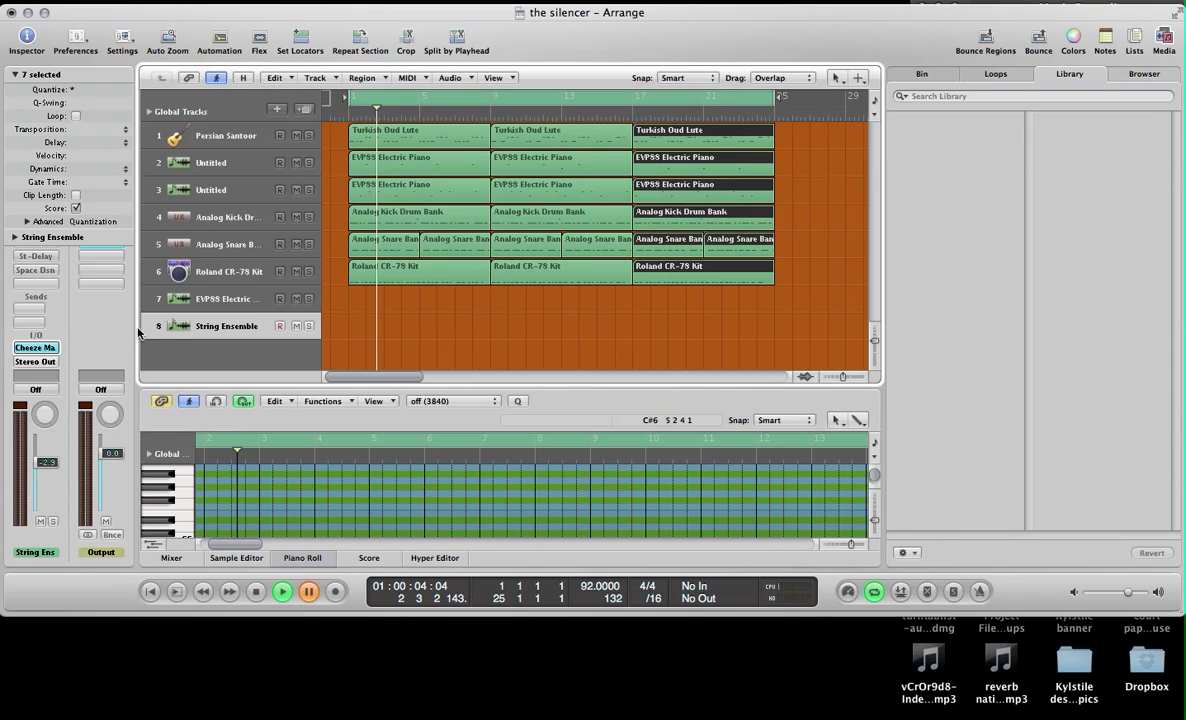
pyautogui.click(43, 348)
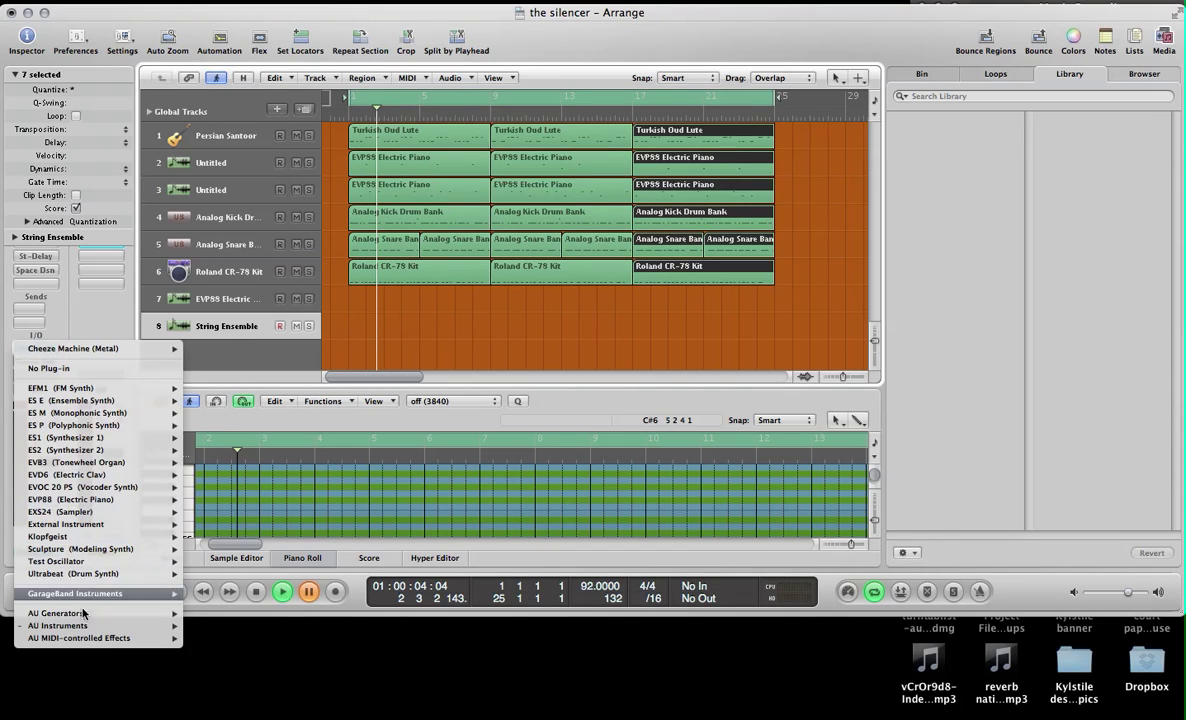
# Switch the instrument back to the original Big Tick Cheeze Machine.
pyautogui.moveTo(87, 628)
pyautogui.moveTo(265, 518)
pyautogui.click(386, 518)
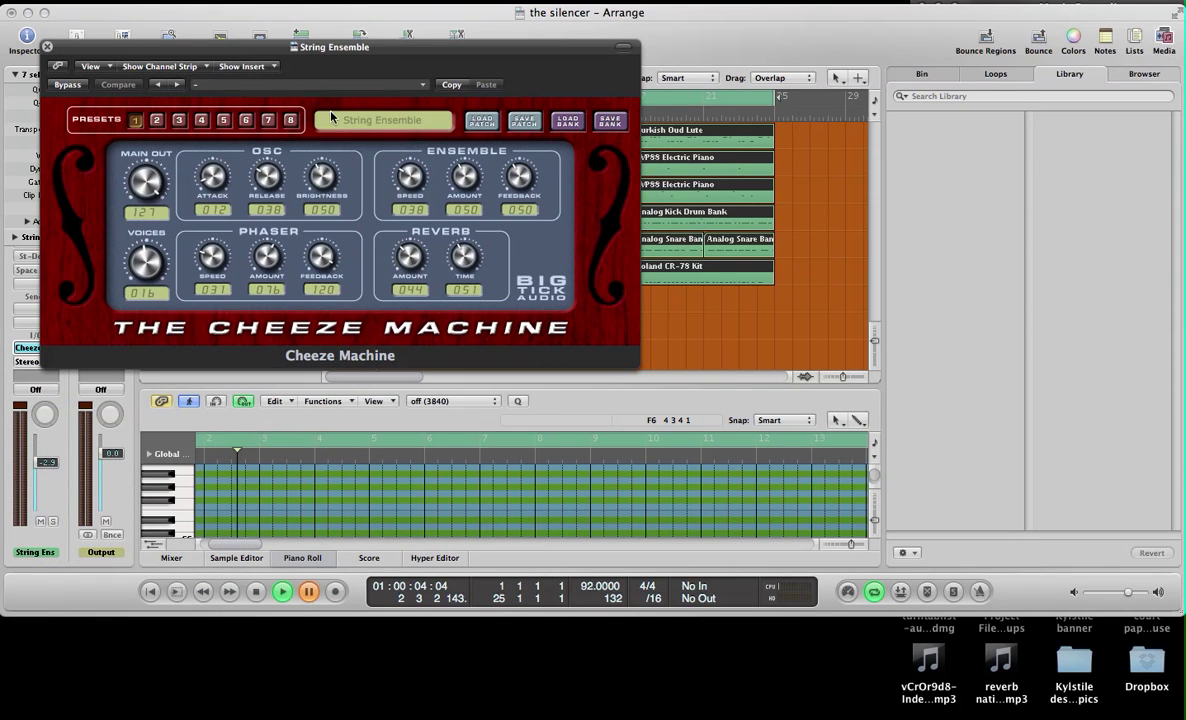
pyautogui.moveTo(382, 46); pyautogui.dragTo(651, 52)
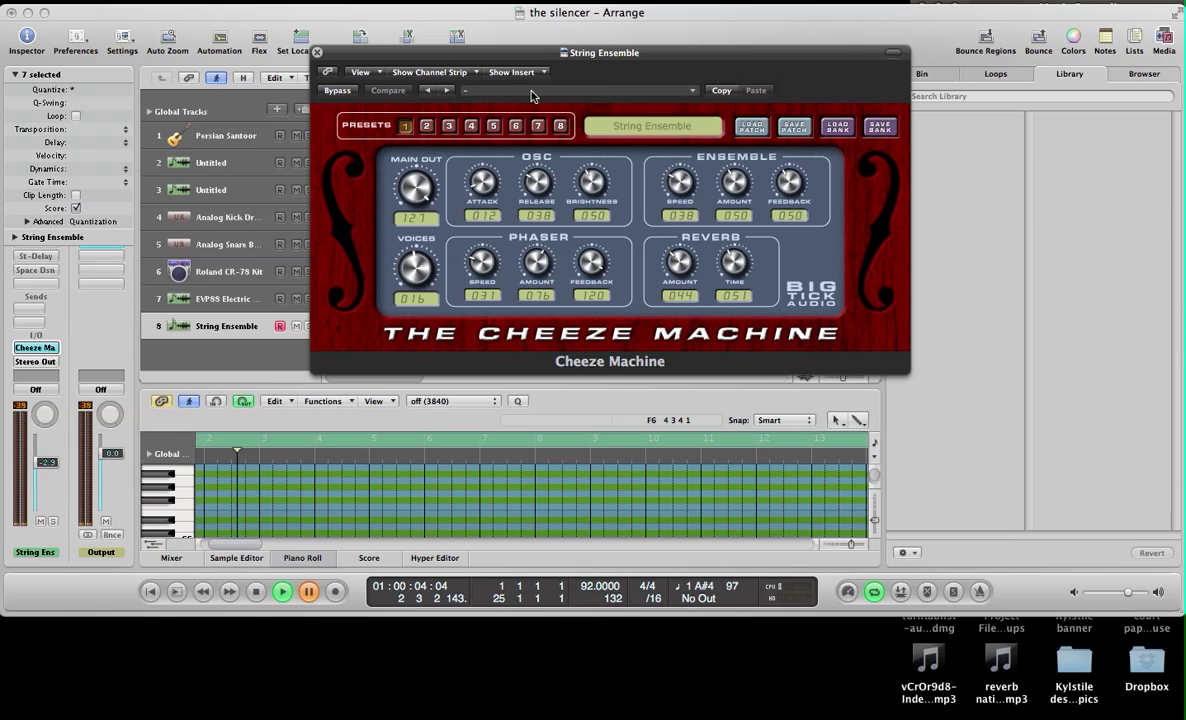
# Select the Cheeze Lead preset, raise oscillator Release to 127, and close the panel.
pyautogui.click(447, 90)
pyautogui.click(447, 90)
pyautogui.click(448, 90)
pyautogui.click(438, 90)
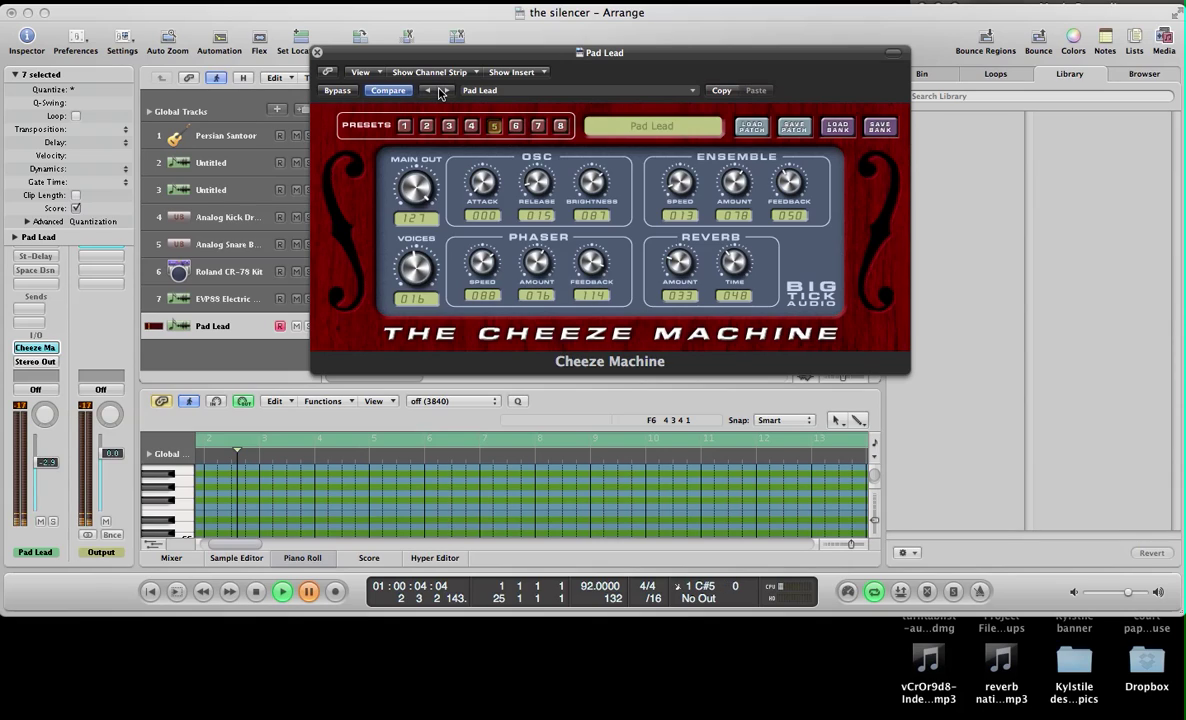
pyautogui.click(446, 91)
pyautogui.click(446, 91)
pyautogui.click(446, 91)
pyautogui.click(447, 92)
pyautogui.click(430, 91)
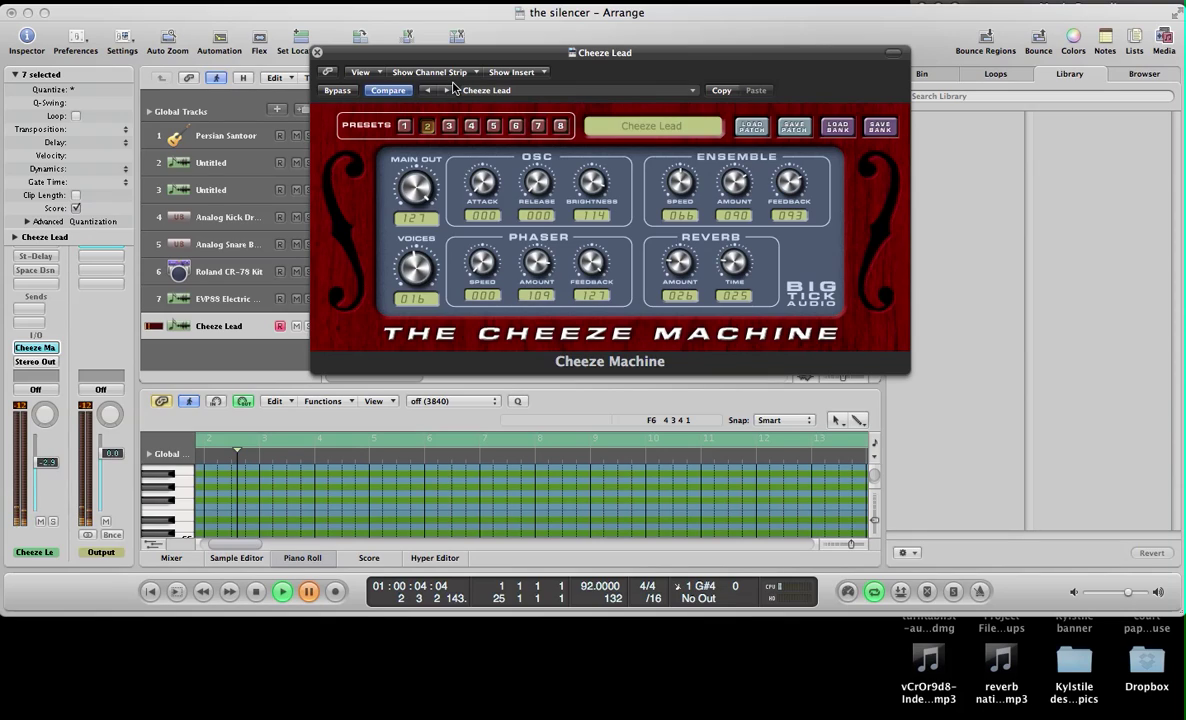
pyautogui.moveTo(524, 188); pyautogui.dragTo(506, 100)
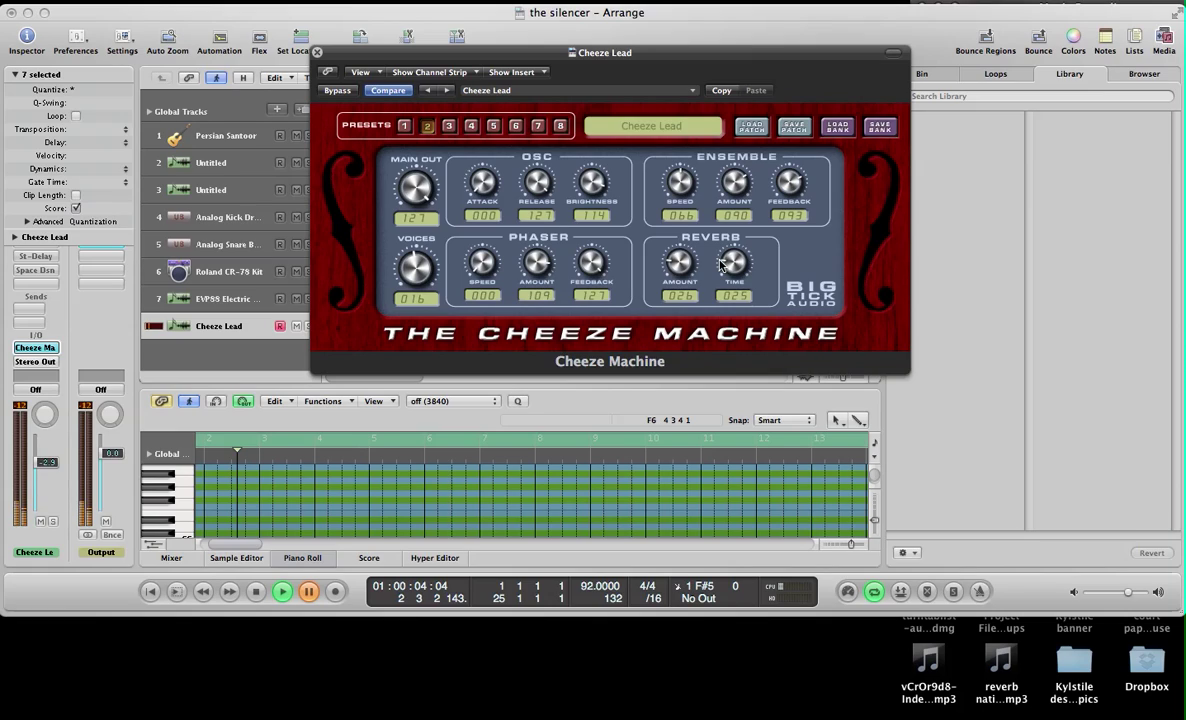
pyautogui.click(317, 52)
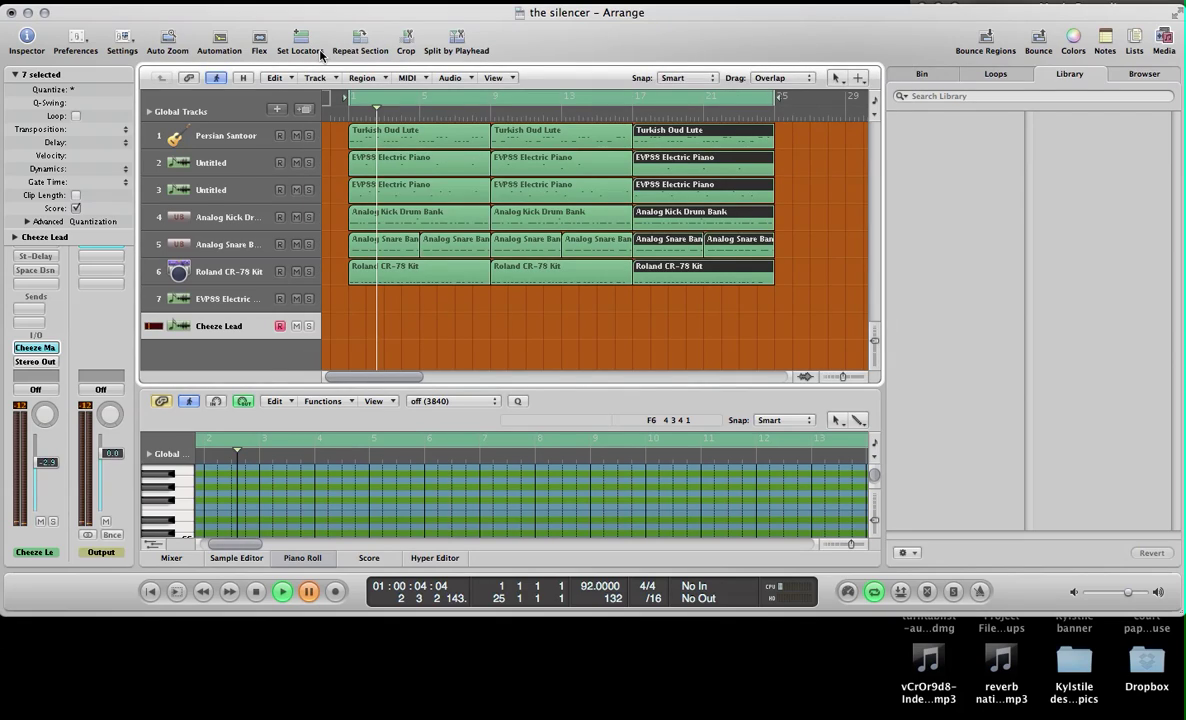